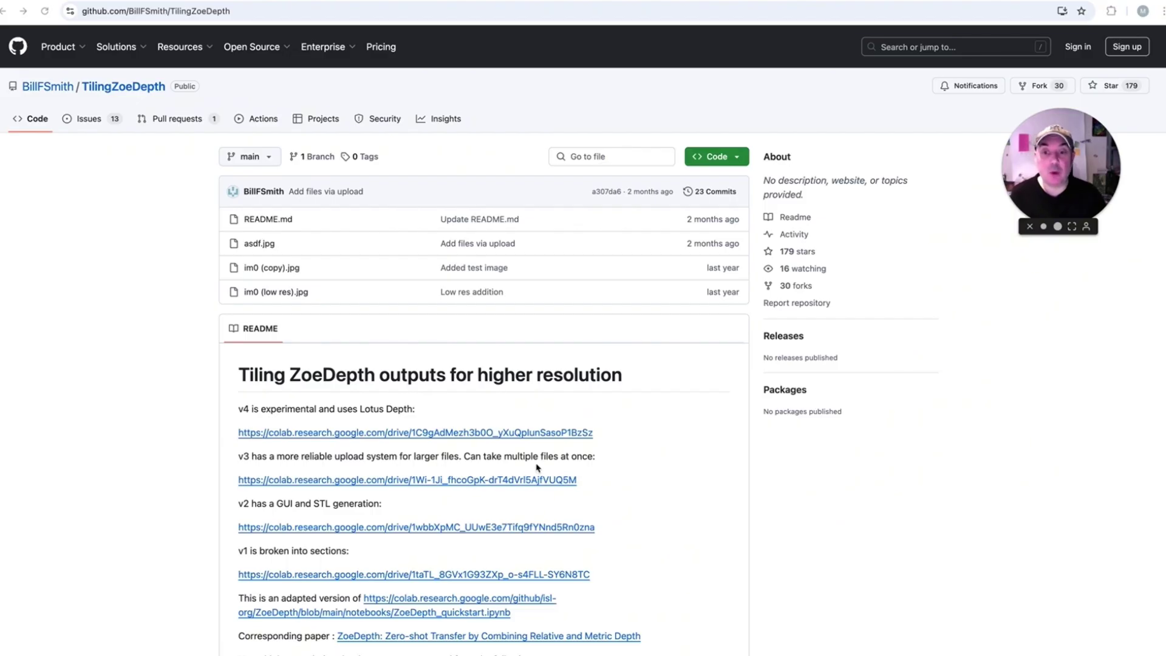
Step: Follow the README's v3 link to open the 'Tiled ZoeDepth, v3.ipynb' Colab notebook
scroll(554, 467, down, 1)
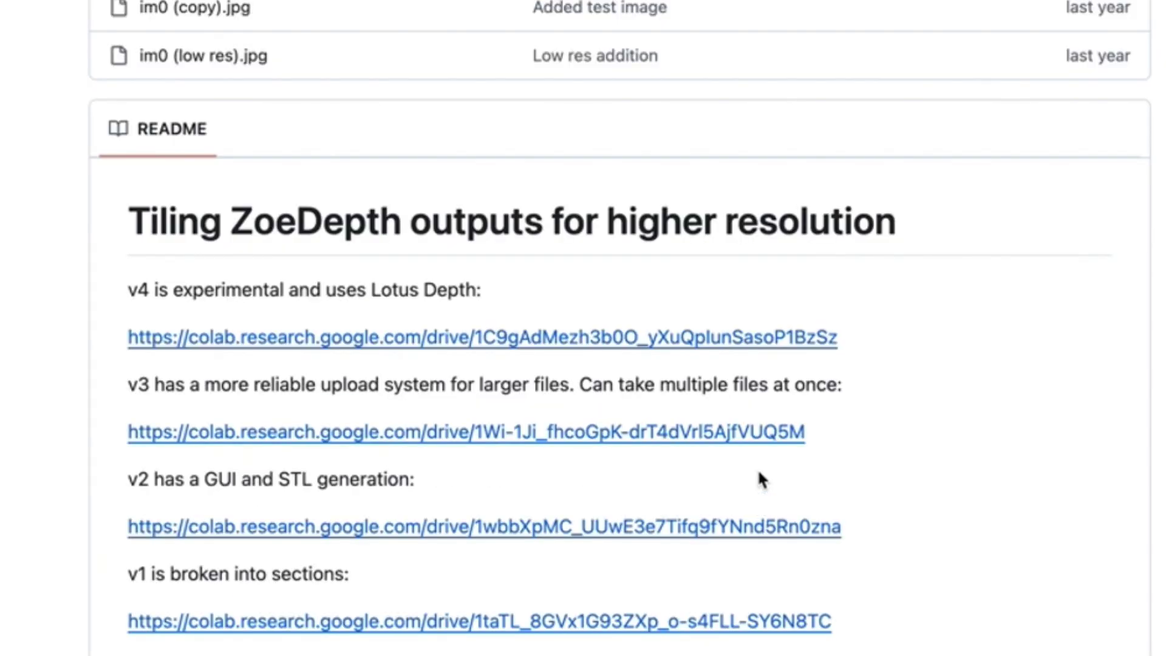
scroll(169, 404, down, 2)
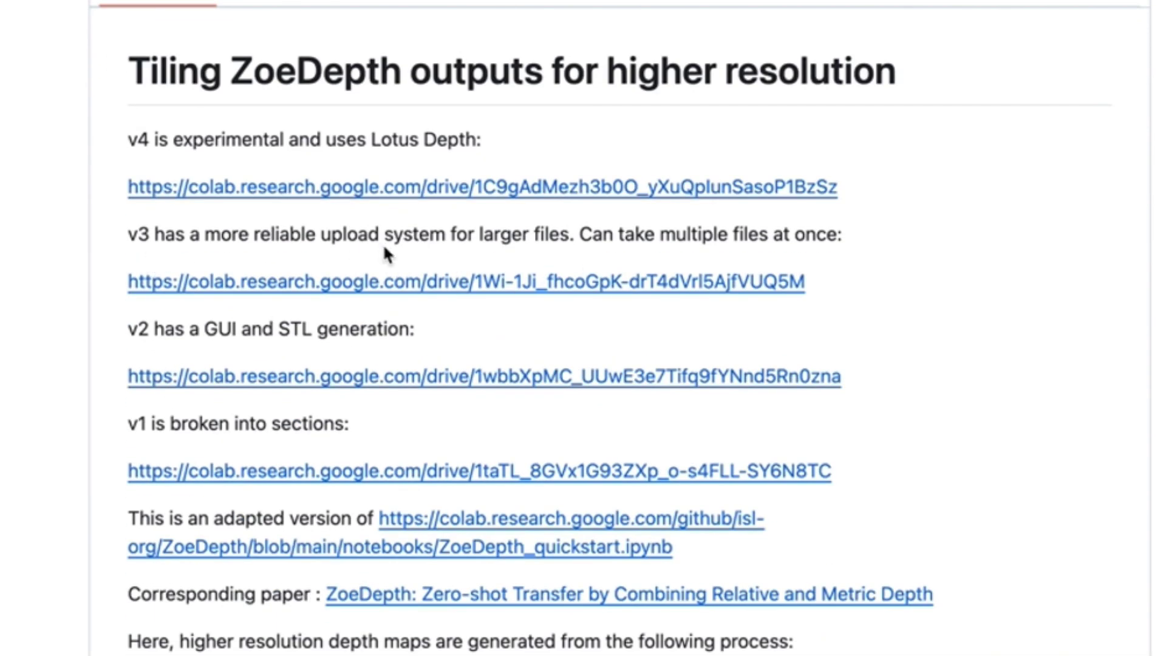
scroll(554, 372, down, 1)
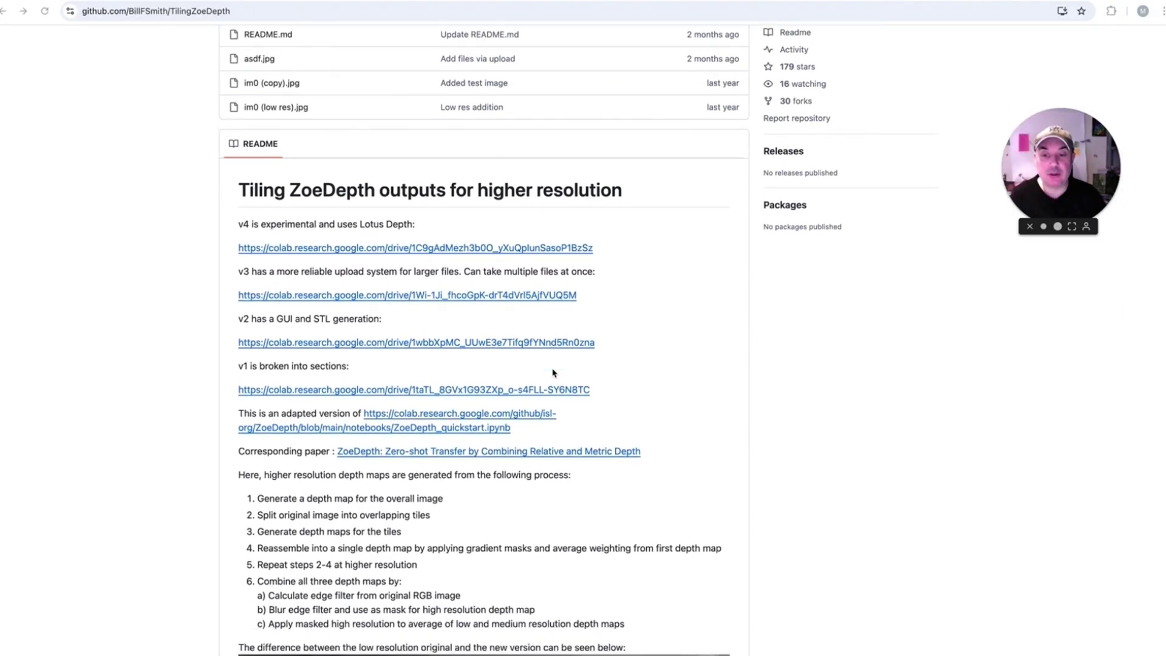
scroll(553, 372, down, 3)
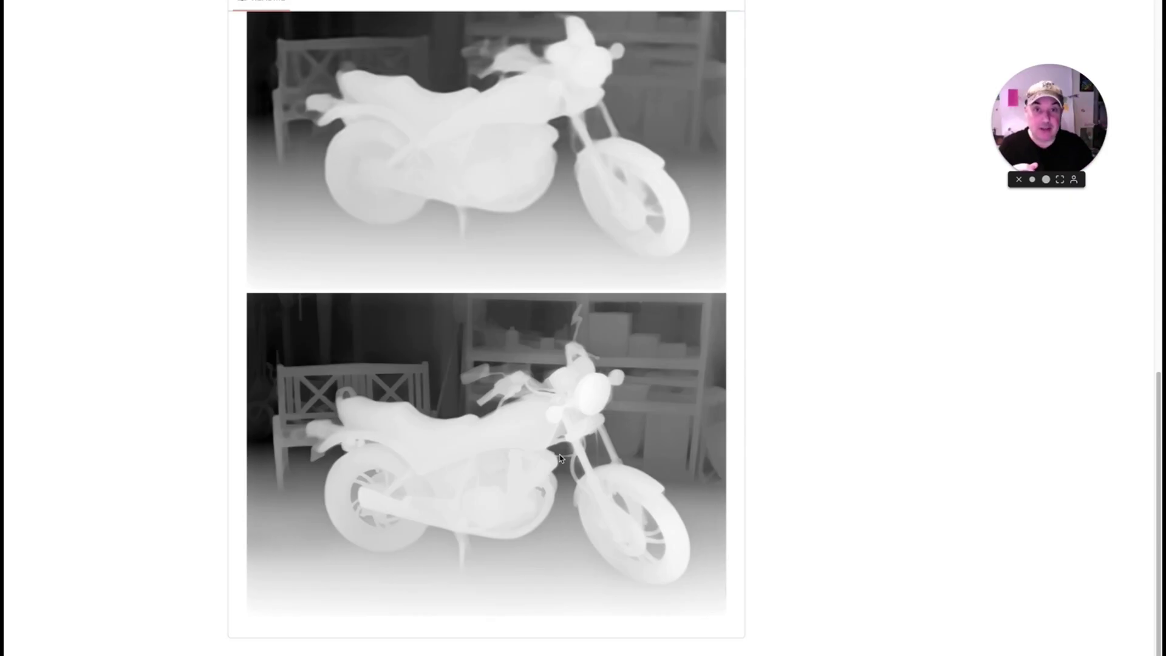
scroll(532, 380, up, 10)
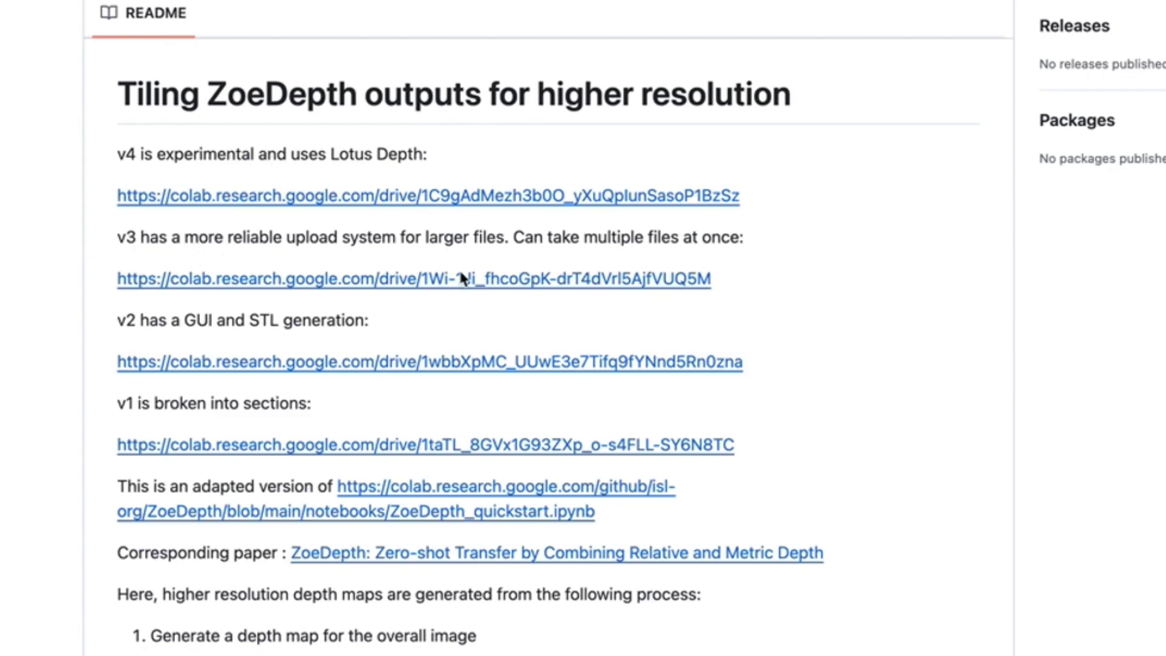
click(432, 284)
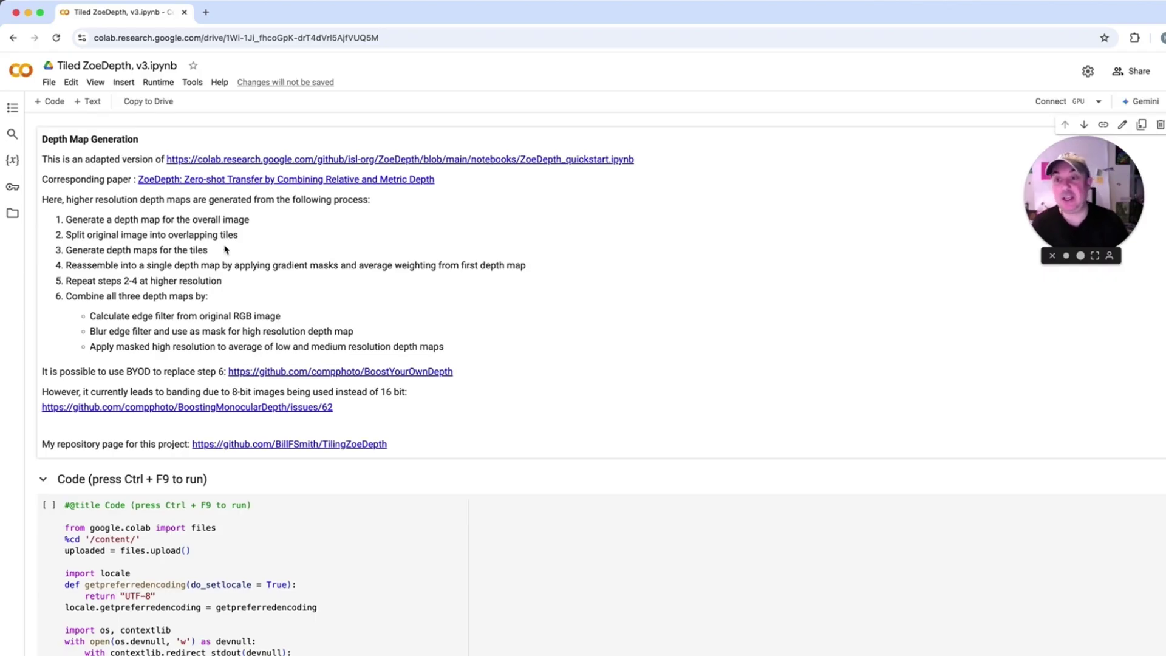
Step: Collapse the notebook's Code section so only the single code cell remains
scroll(644, 444, down, 3)
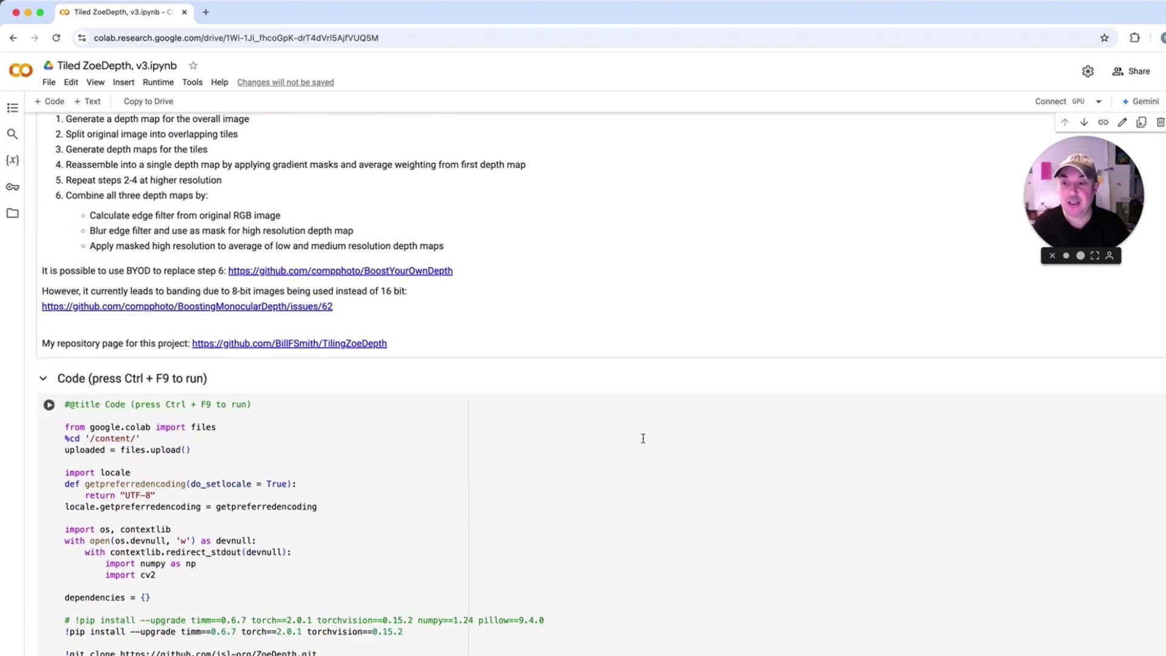
scroll(218, 516, down, 2)
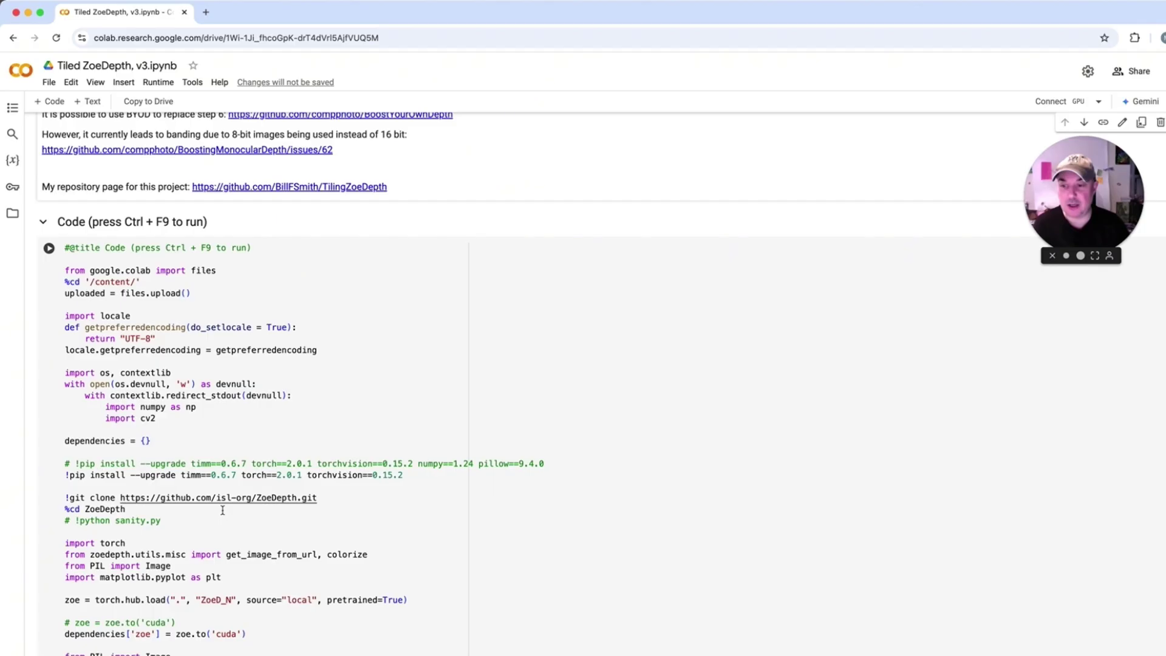
scroll(222, 510, up, 2)
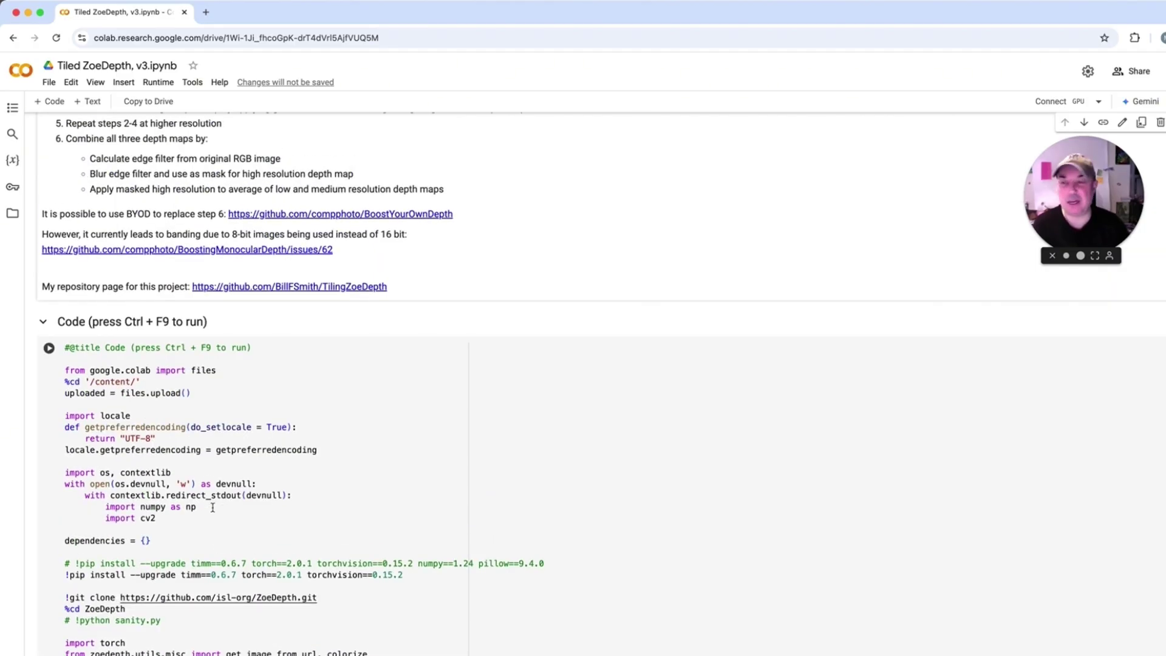
click(42, 324)
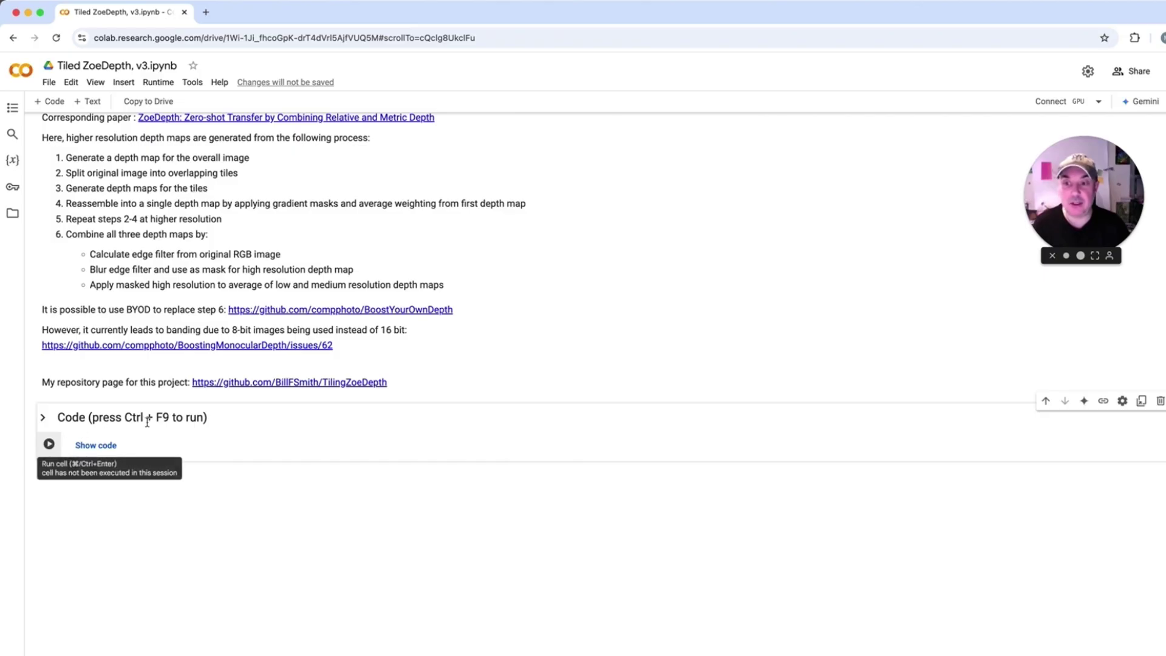
Step: Run the code cell, accepting the not-authored-by-Google warning with Run anyway
click(48, 446)
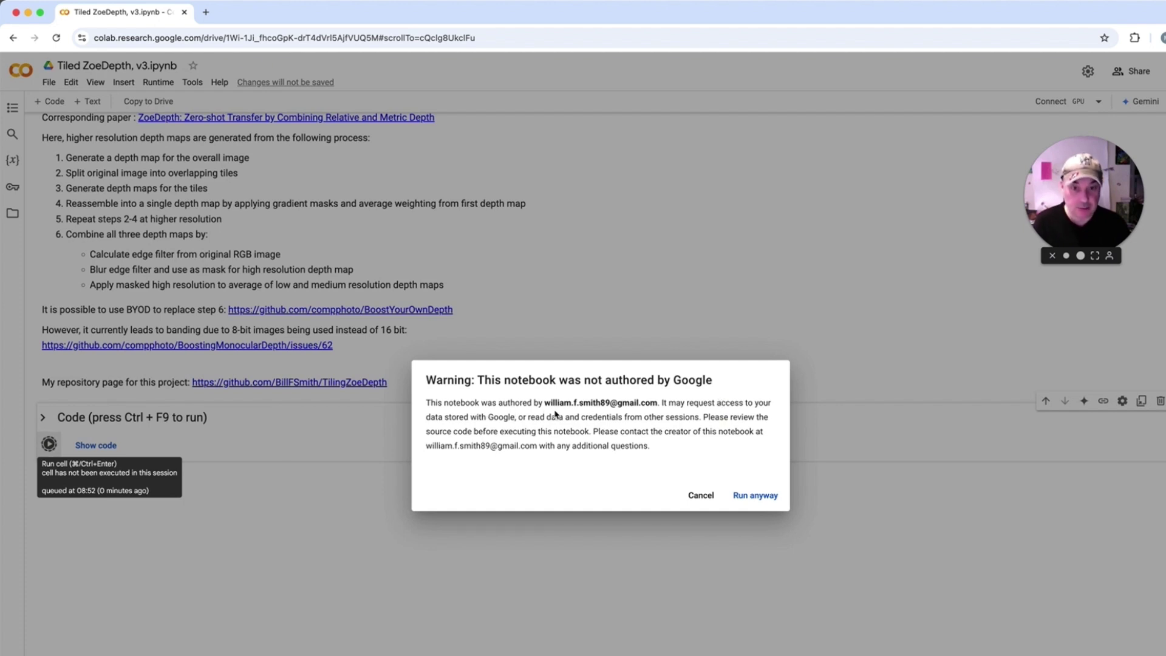
click(755, 496)
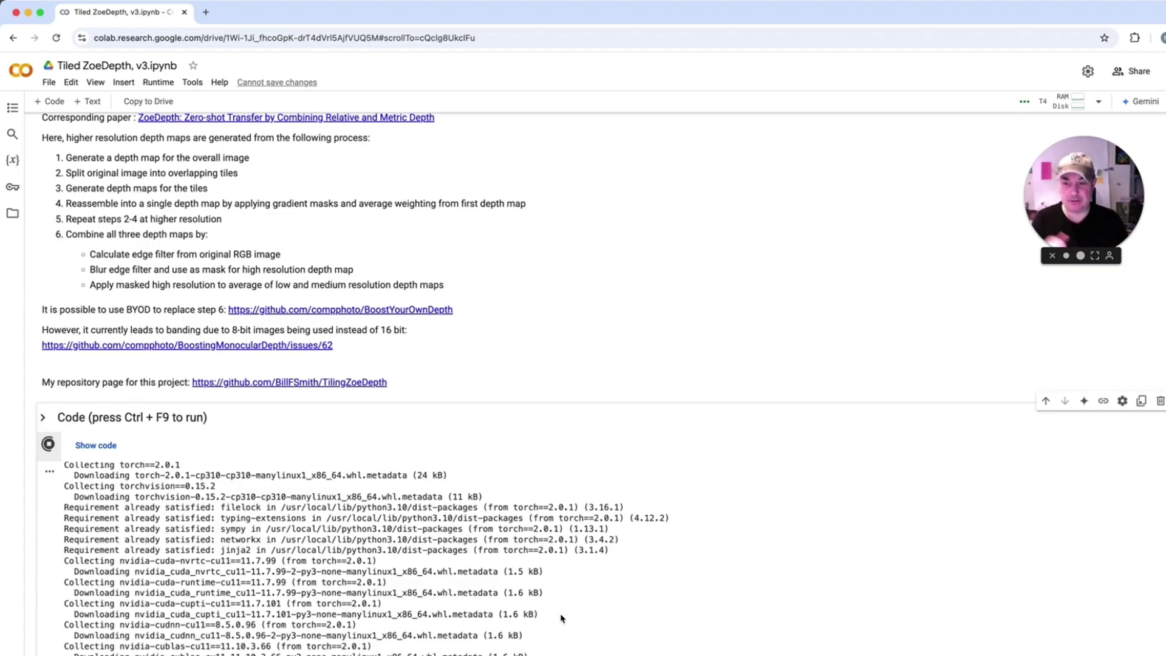
Step: Scroll down to view the low and high resolution depth maps of quinn.jpg
scroll(790, 608, down, 10)
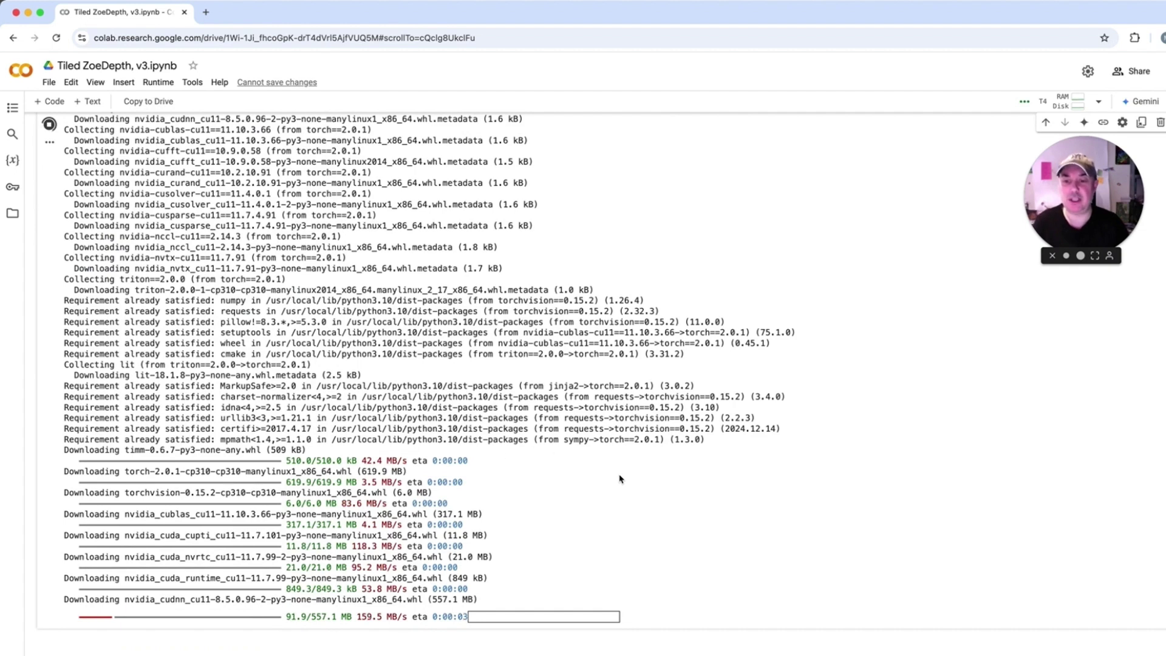
scroll(624, 479, down, 3)
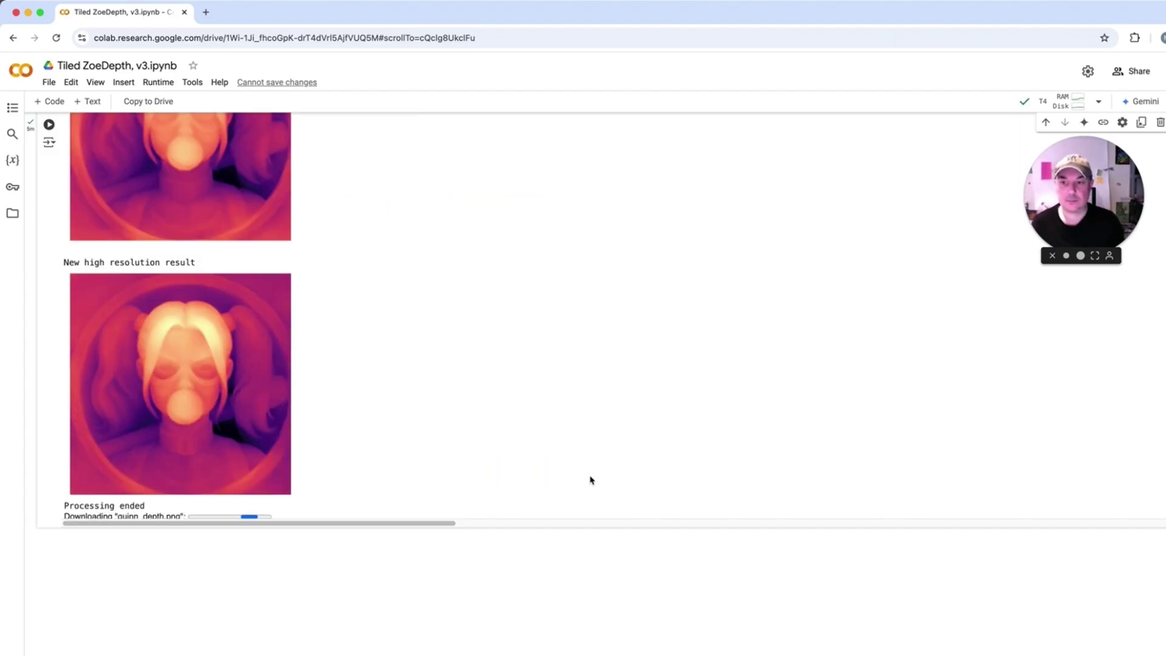
Step: Check Chrome's recent download history to confirm quinn_depth.png has finished downloading
scroll(560, 423, up, 1)
scroll(559, 423, up, 5)
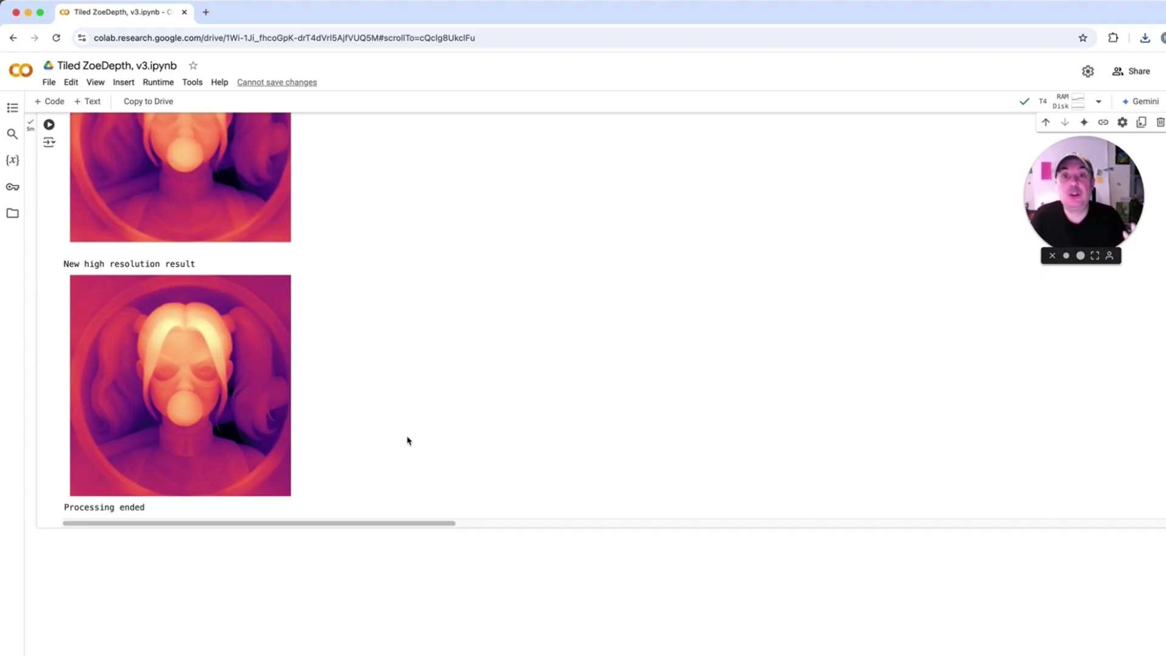
click(1144, 38)
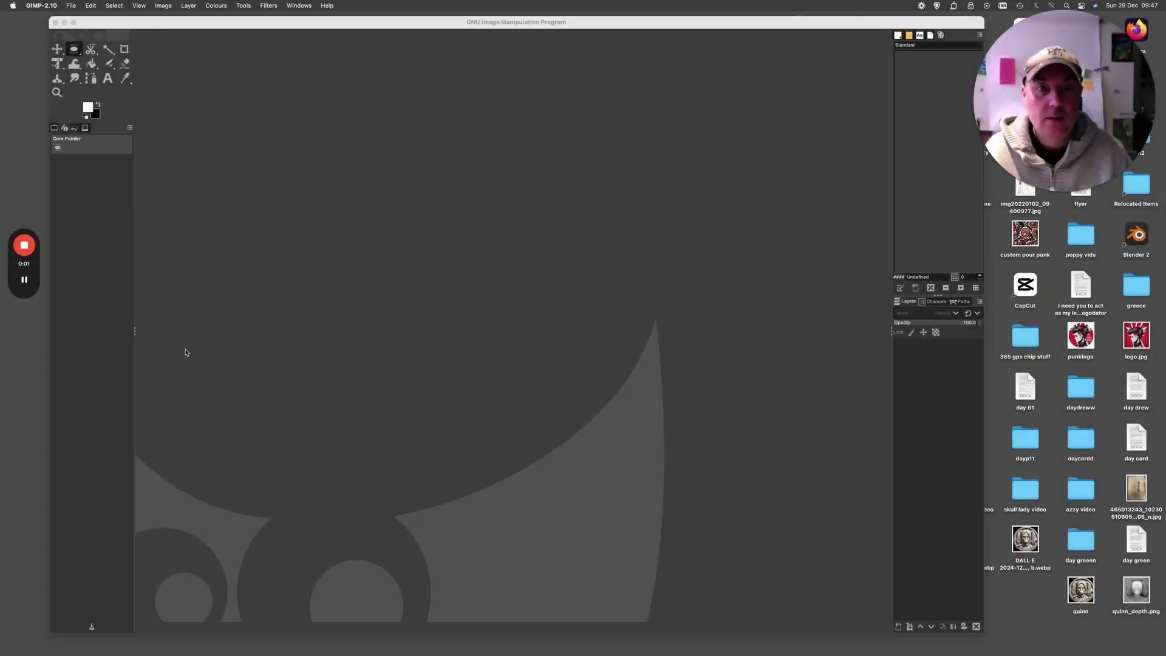
click(605, 24)
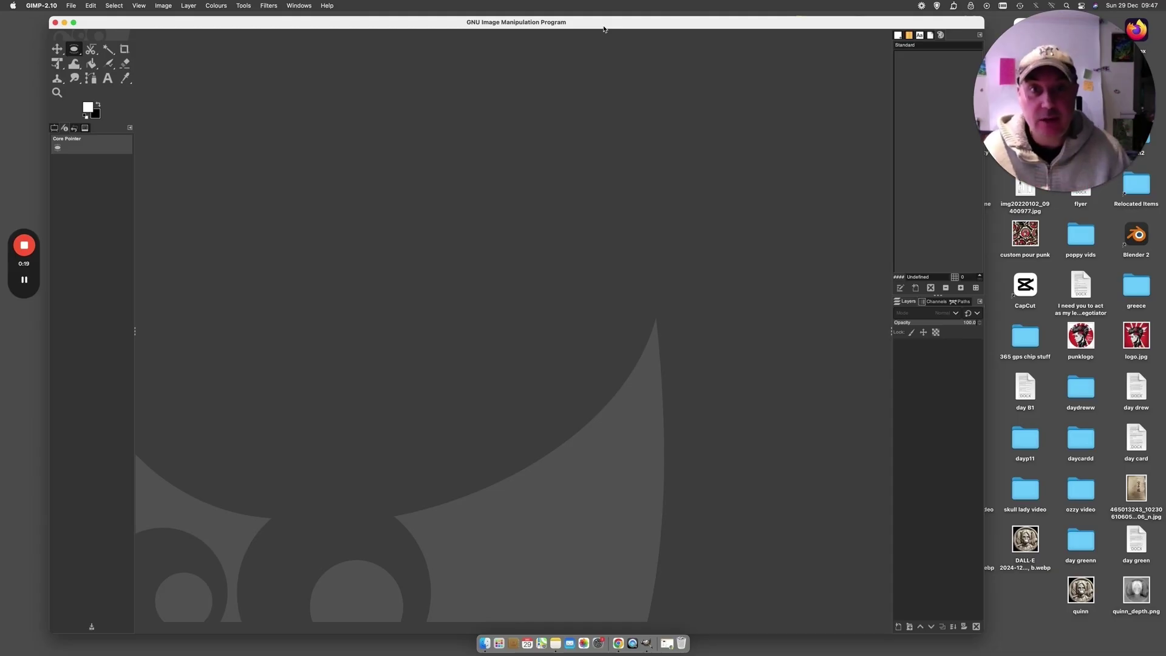
Step: Drag quinn_depth.png from the desktop into the empty GIMP window
click(1049, 627)
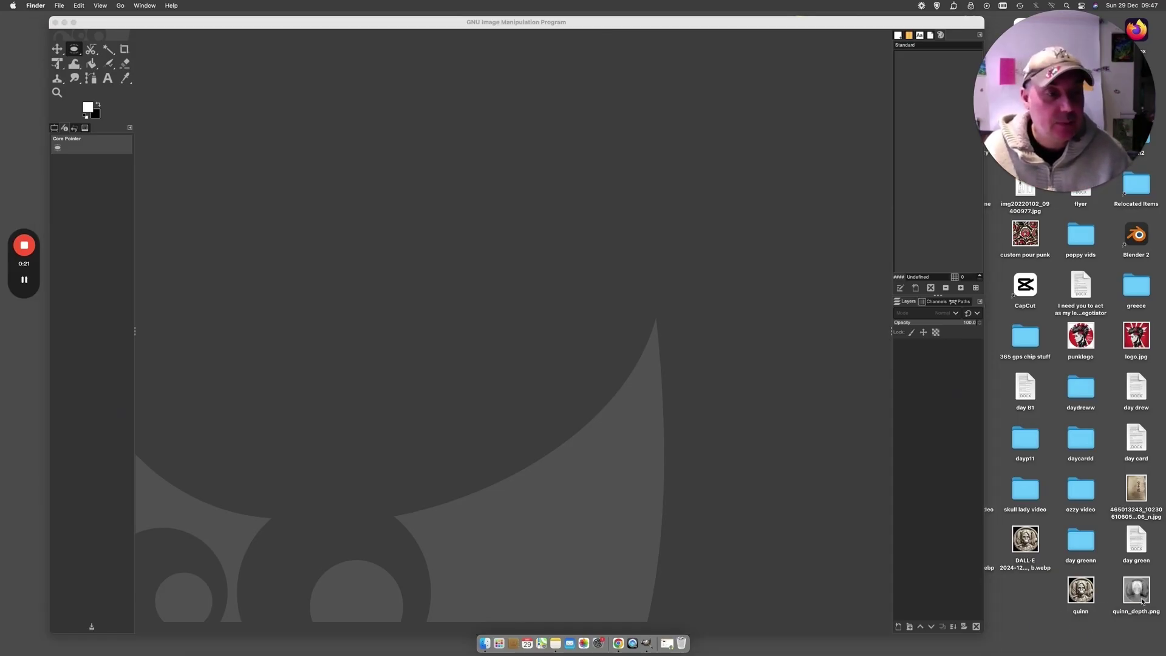
drag(1139, 601, 541, 267)
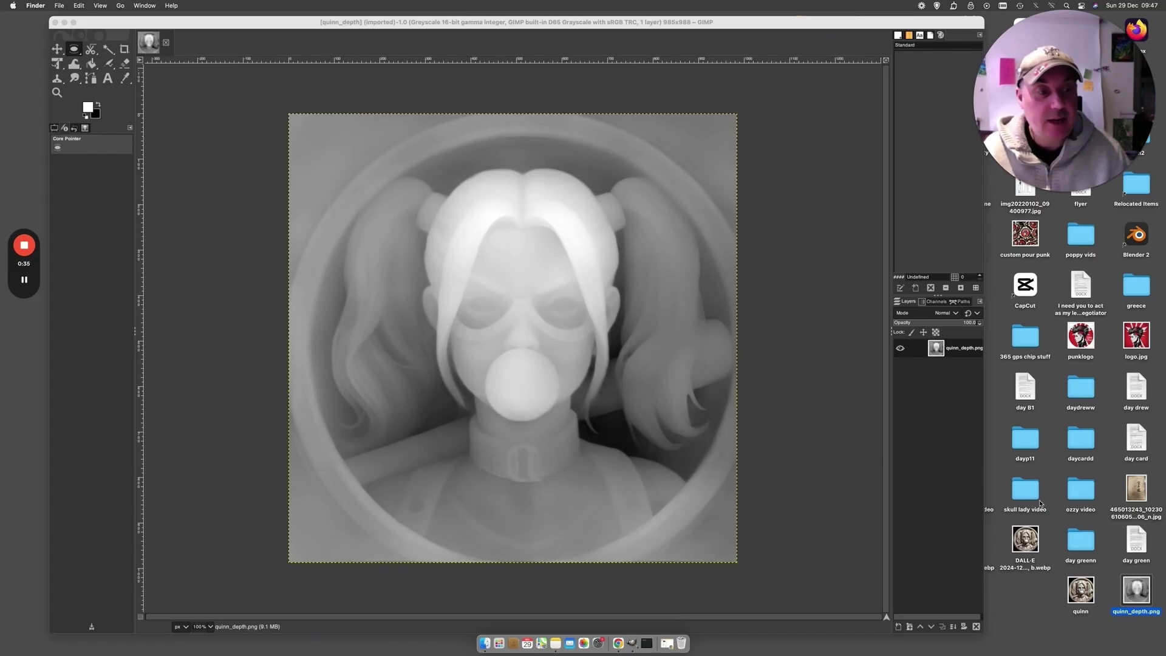
Step: Drag quinn.jpg from the desktop onto the canvas as a layer above the depth map
click(1084, 595)
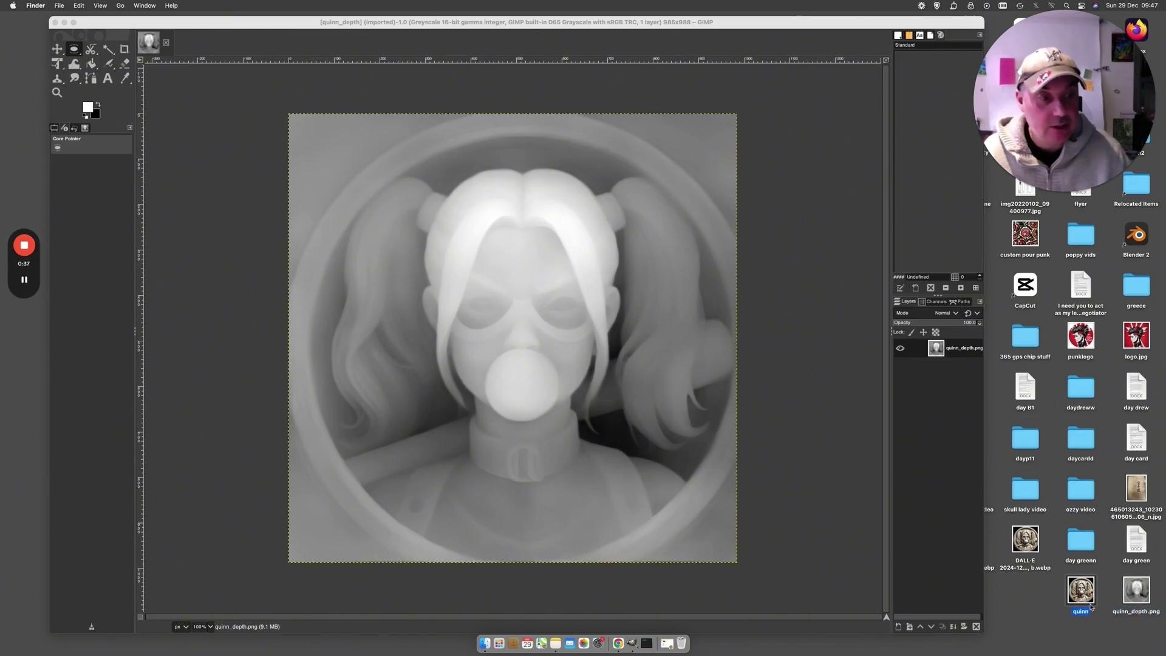
drag(1083, 596, 523, 289)
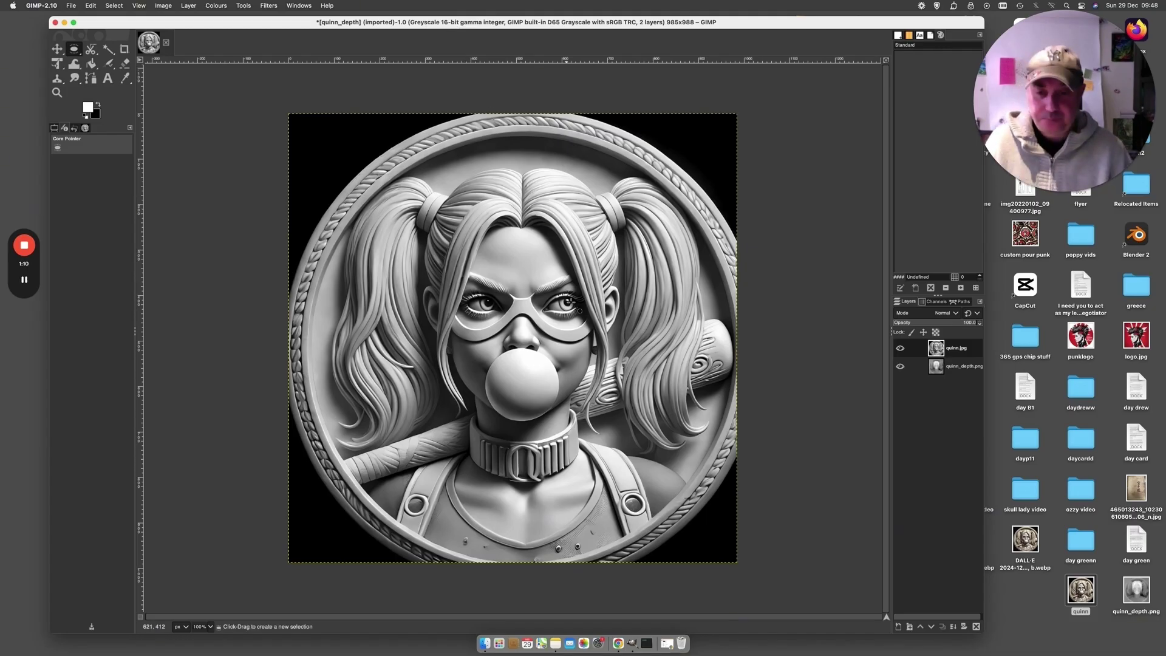
Step: Apply a High Pass filter with Std. Dev. 4.0 and Contrast 1.000 to the quinn.jpg layer
click(273, 8)
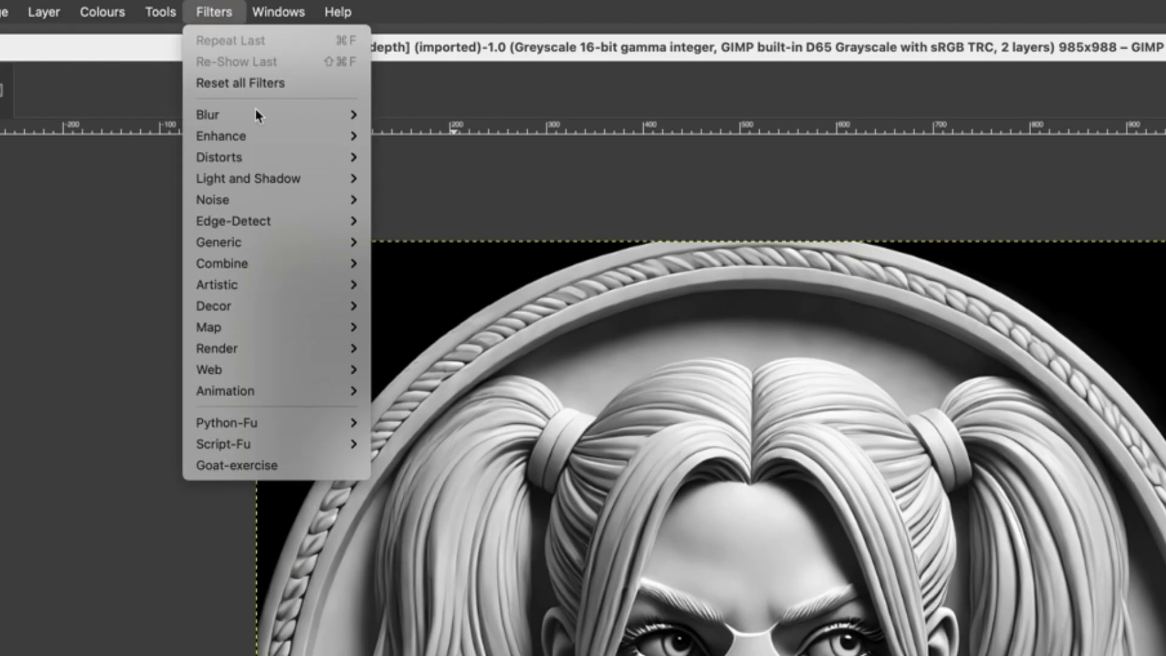
mouse_move(260, 134)
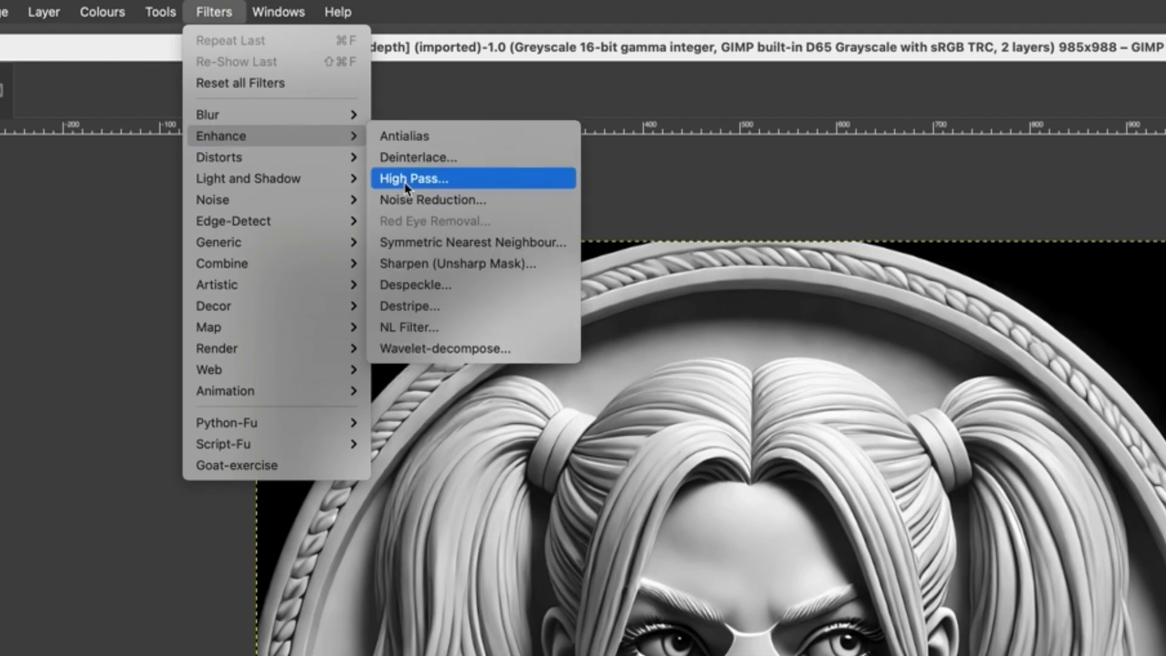
click(456, 185)
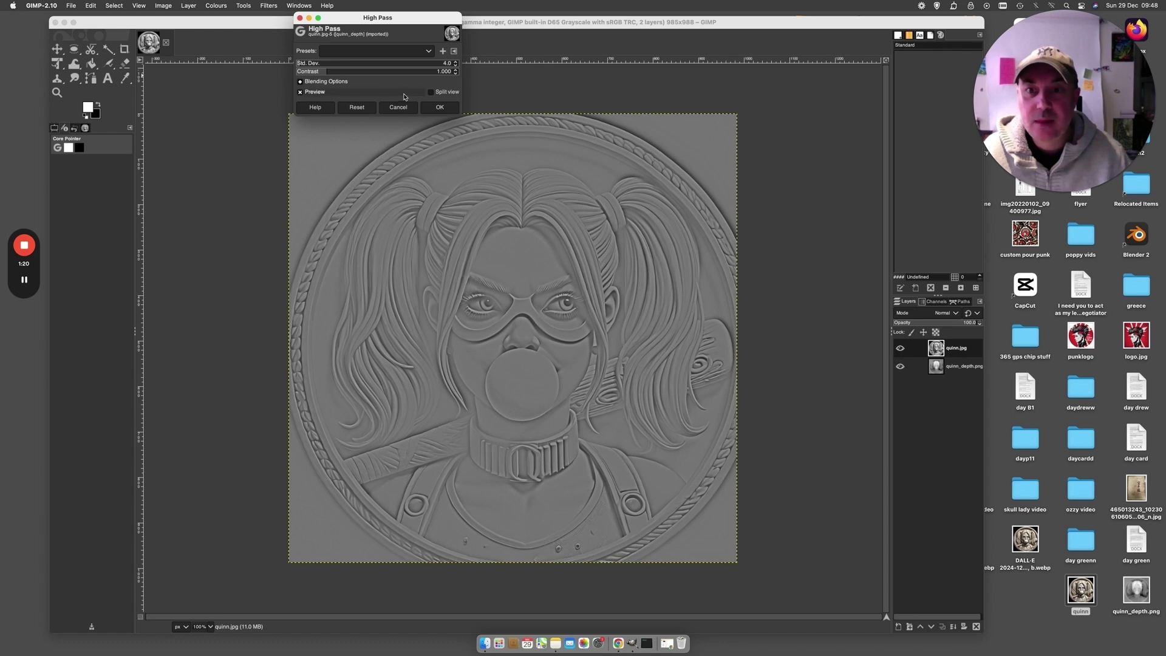
click(430, 106)
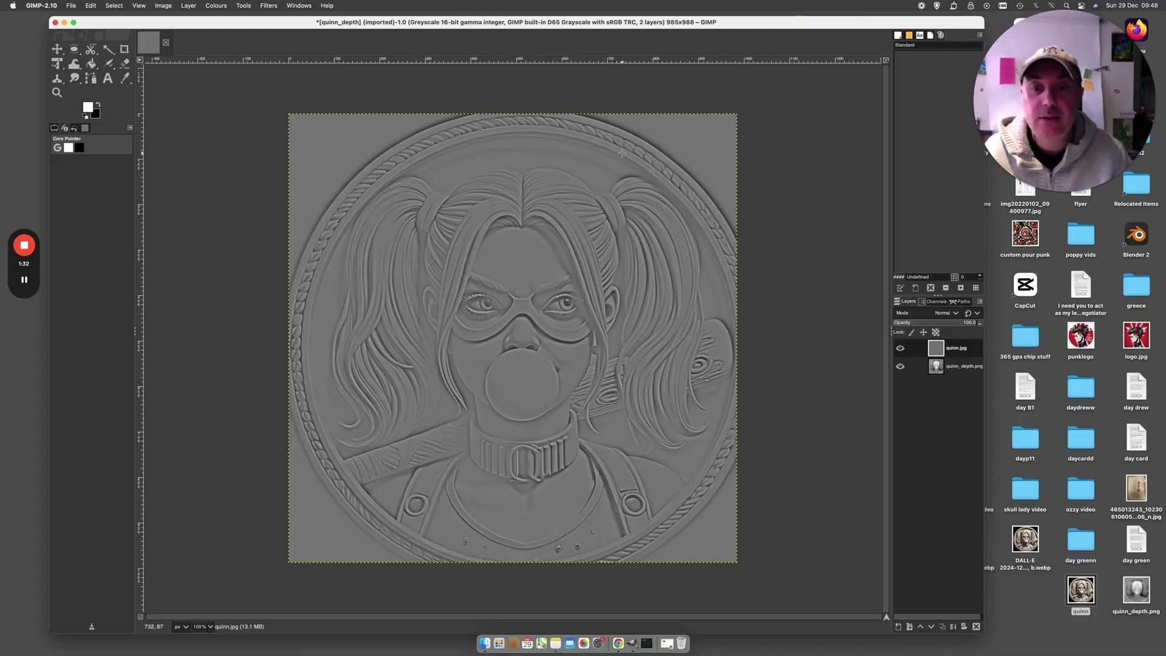
Step: Apply Colour to Alpha to the high-pass layer, turning its grey transparent
click(217, 5)
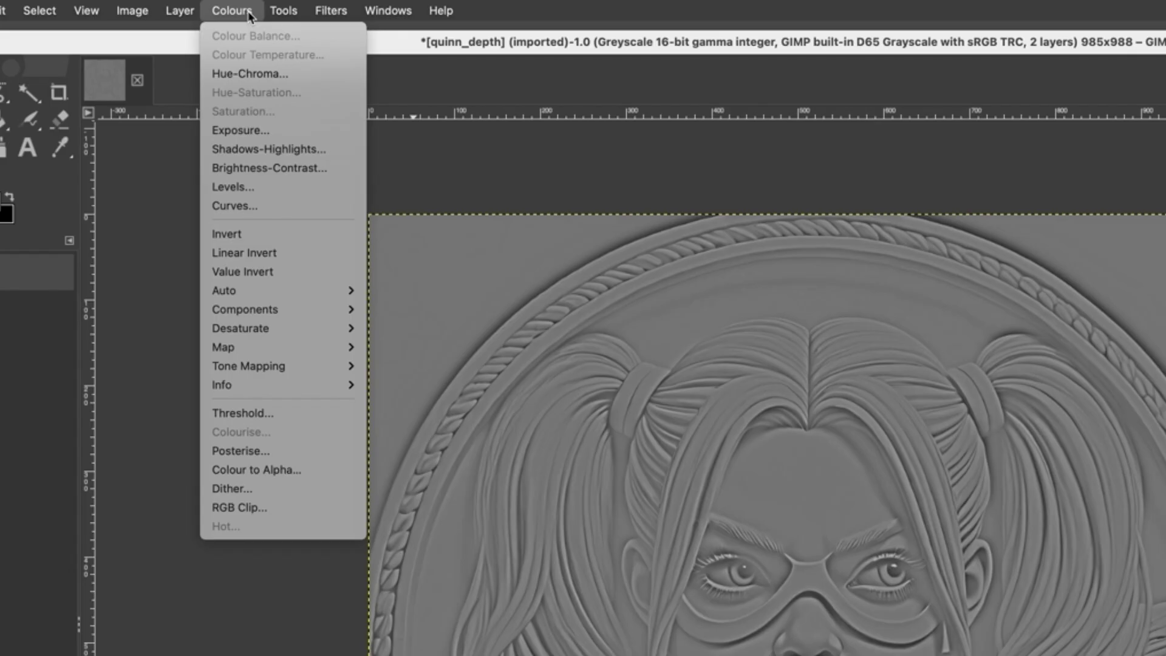
click(316, 476)
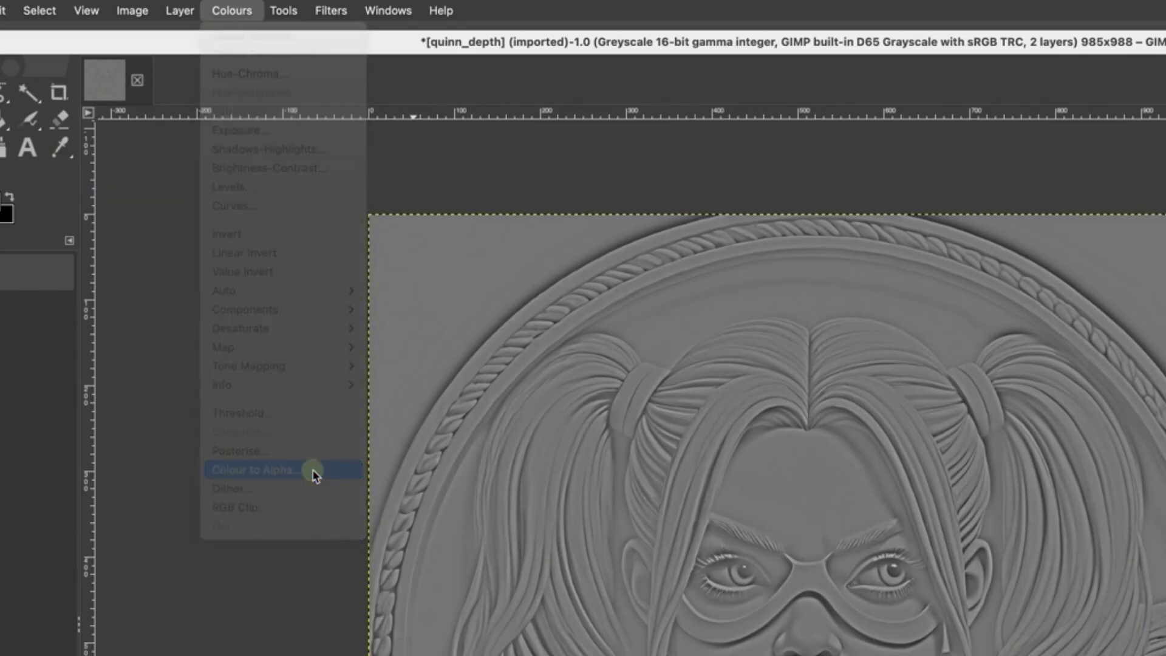
click(669, 262)
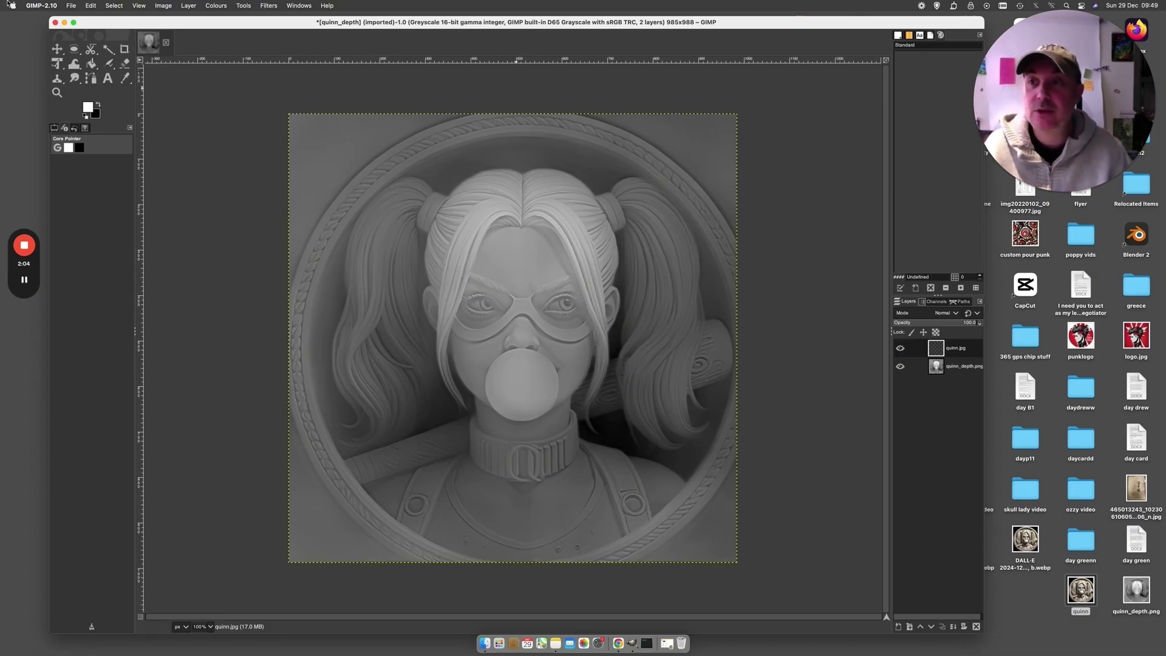
Step: Overwrite quinn_depth.png with the detailed two-layer result from the File menu
click(71, 6)
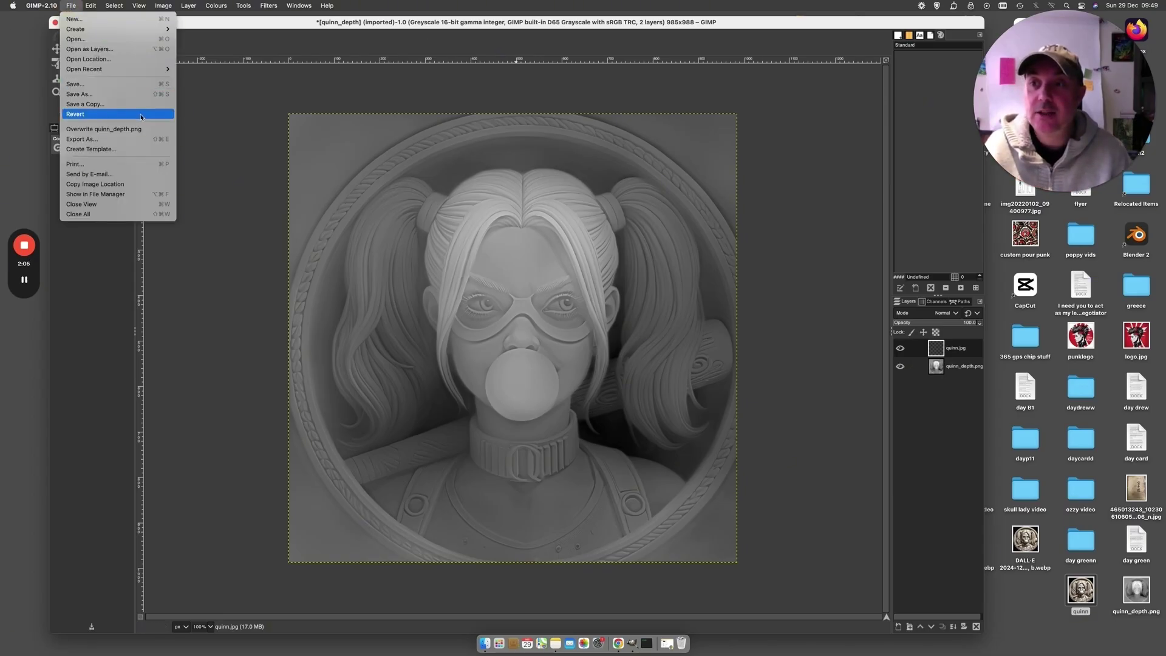
click(104, 129)
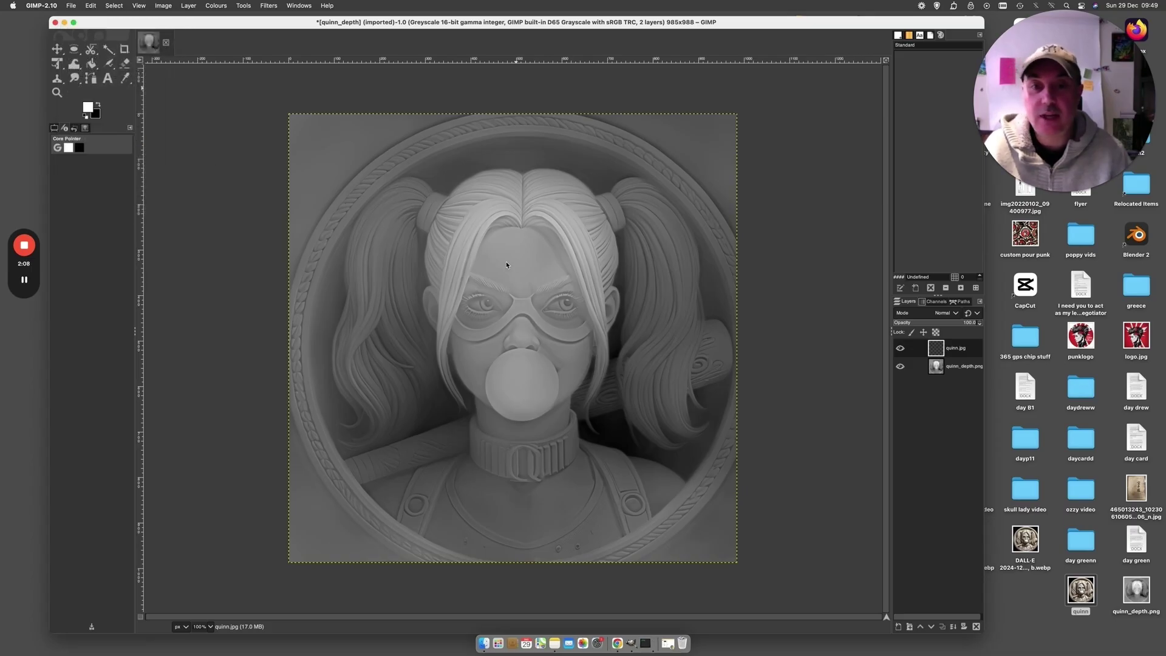